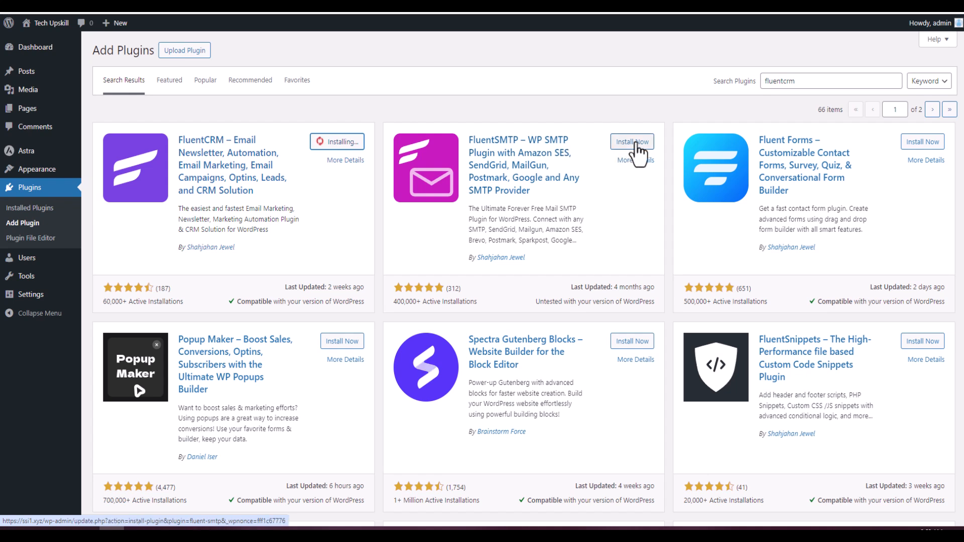
# Install the FluentSMTP and Fluent Forms plugins and activate the FluentCRM plugin
pyautogui.click(634, 142)
pyautogui.click(920, 142)
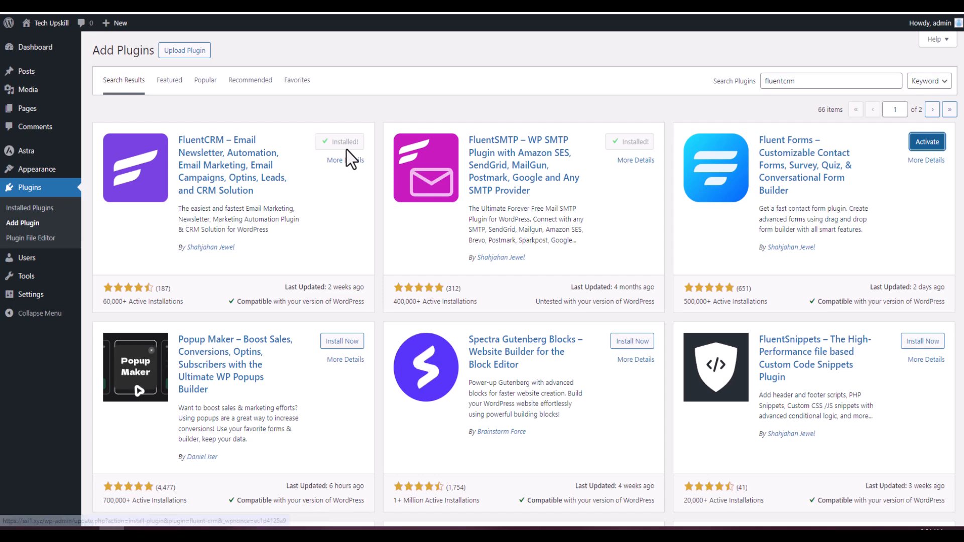
pyautogui.click(110, 197)
pyautogui.click(655, 494)
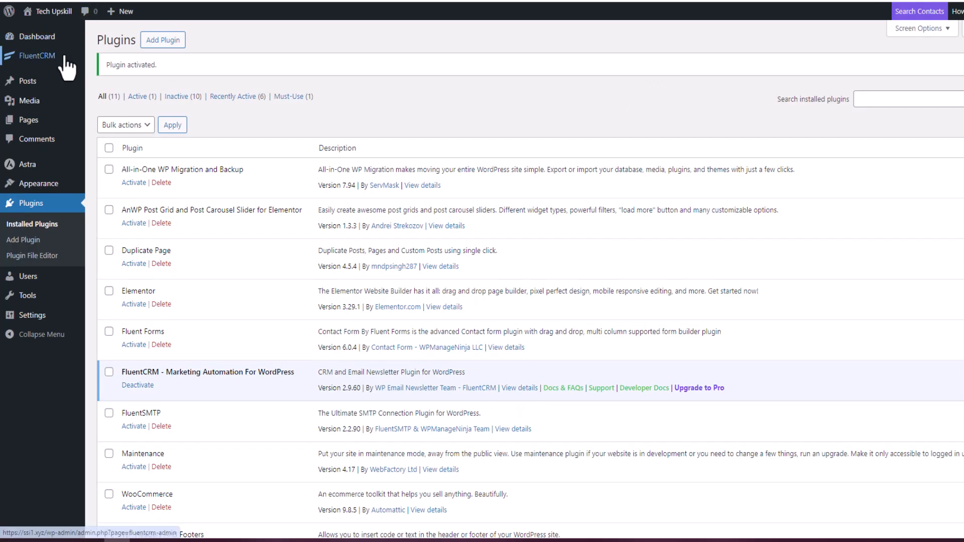
# Open FluentCRM and start its setup wizard
pyautogui.moveTo(59, 69)
pyautogui.click(100, 61)
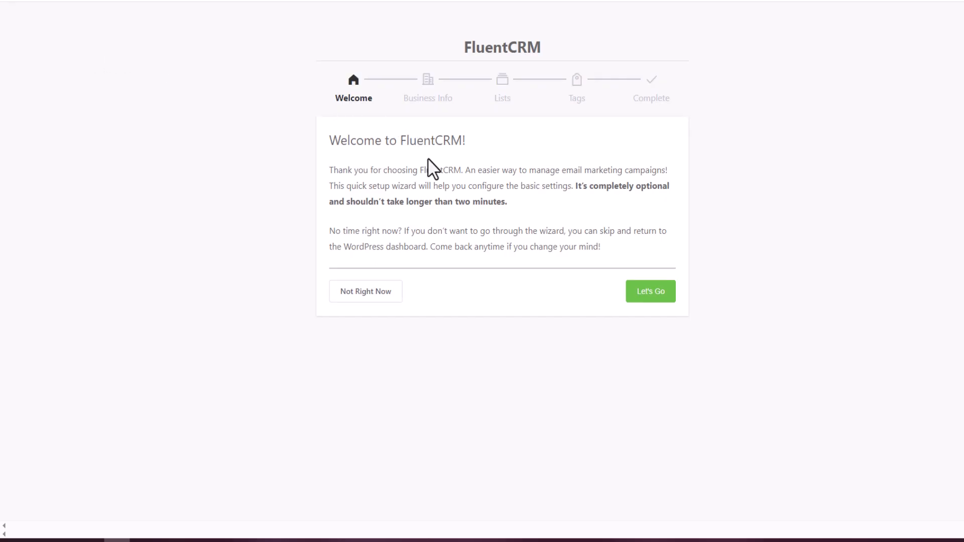
pyautogui.click(651, 291)
# Enter Tech Upskill as the business name, fill in the business full address, add the AI image as logo and continue the wizard
pyautogui.click(448, 206)
pyautogui.write('Tech Up')
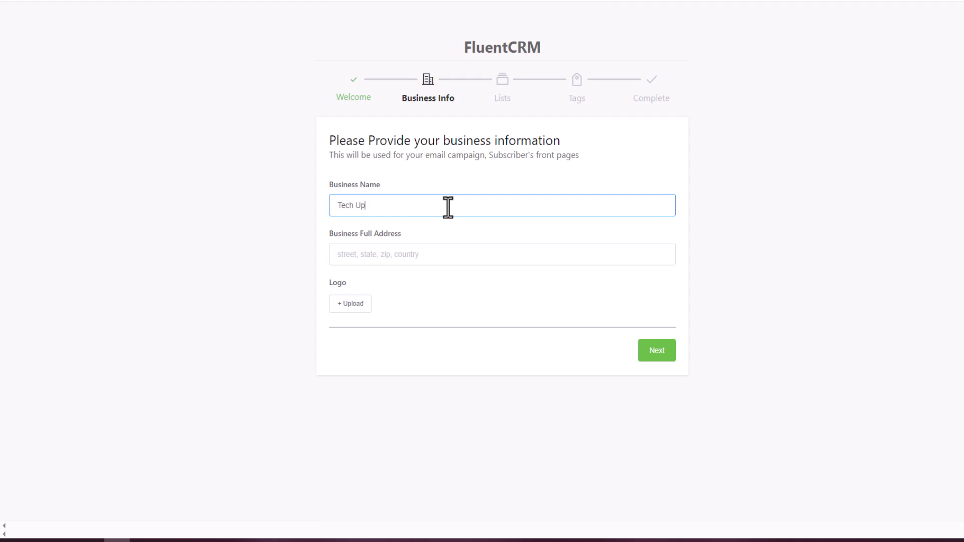
pyautogui.write('skill')
pyautogui.click(465, 256)
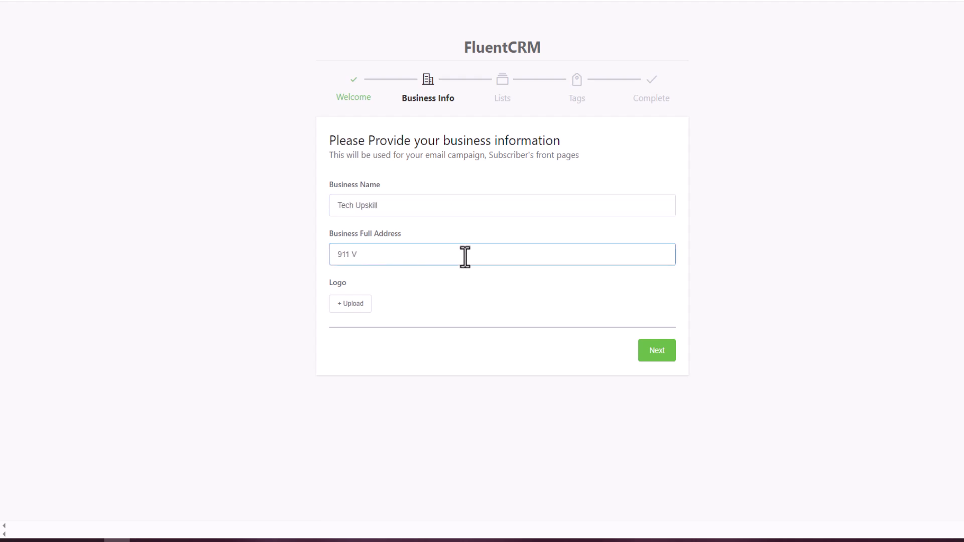
pyautogui.click(351, 304)
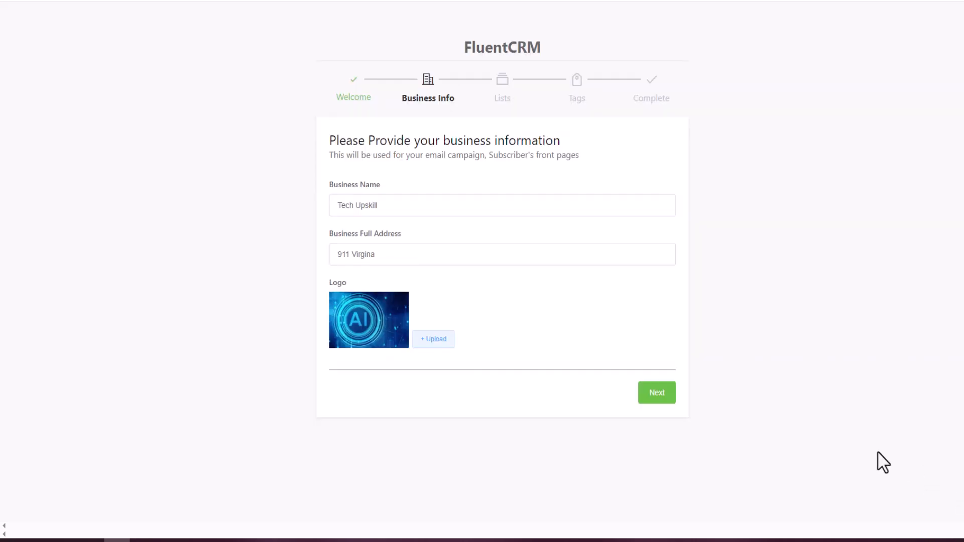
pyautogui.click(658, 394)
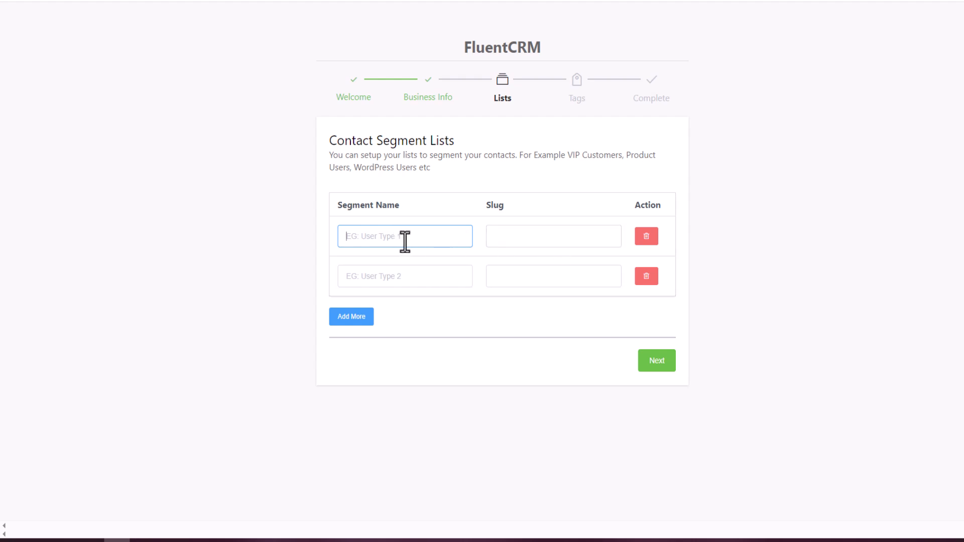
# Create two contact segment lists named Normal and VIP and continue to the contact tags
pyautogui.write('l')
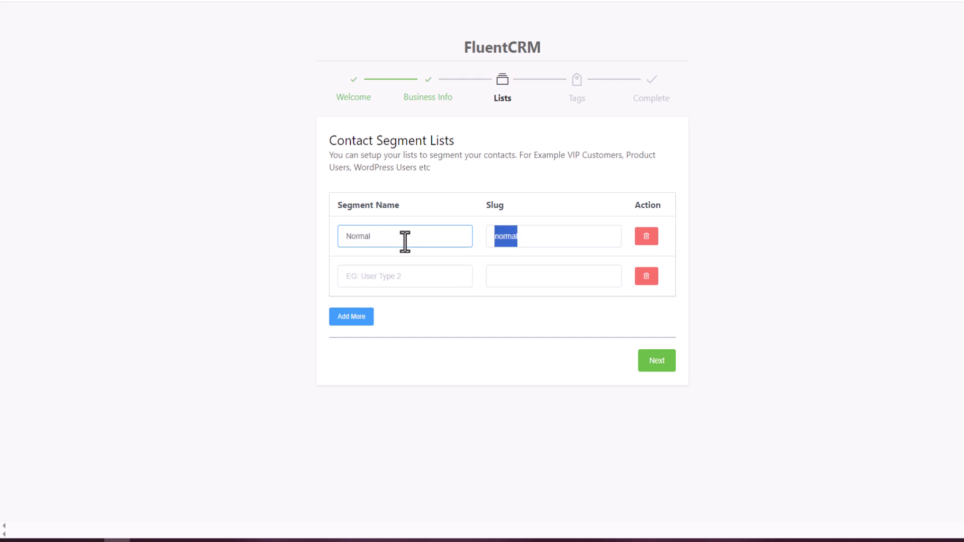
pyautogui.click(389, 280)
pyautogui.write('VIP')
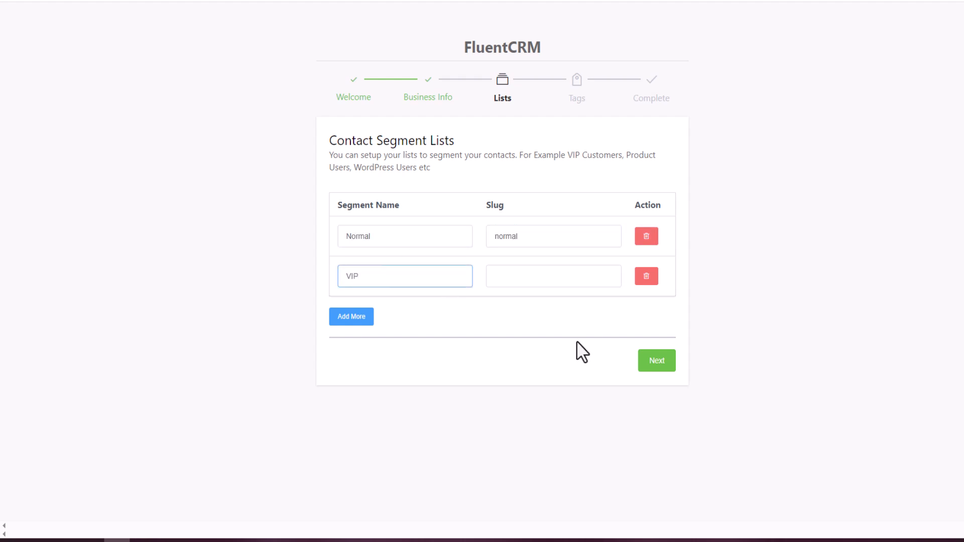
pyautogui.click(645, 363)
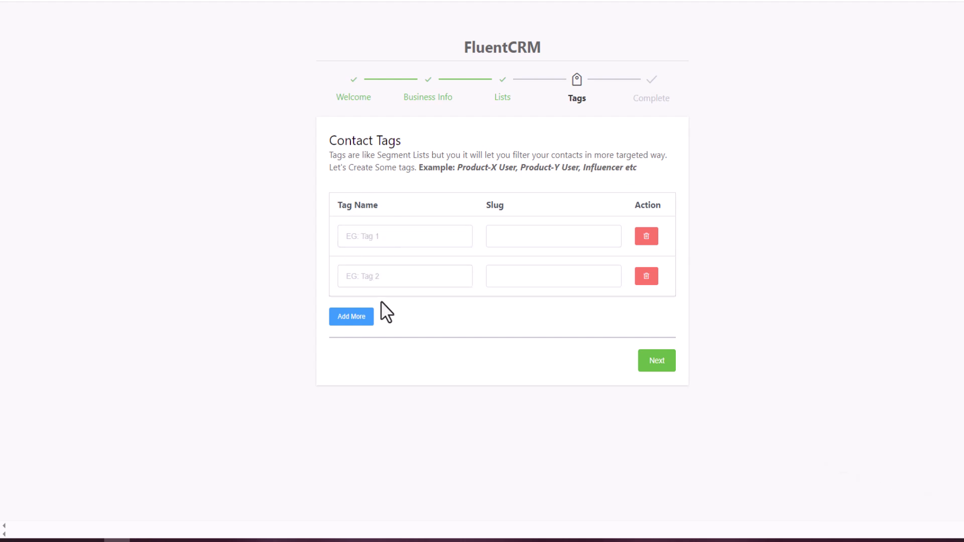
# Create two contact tags named Tag1 and Tag2 and save them
pyautogui.click(397, 242)
pyautogui.write('Tag1')
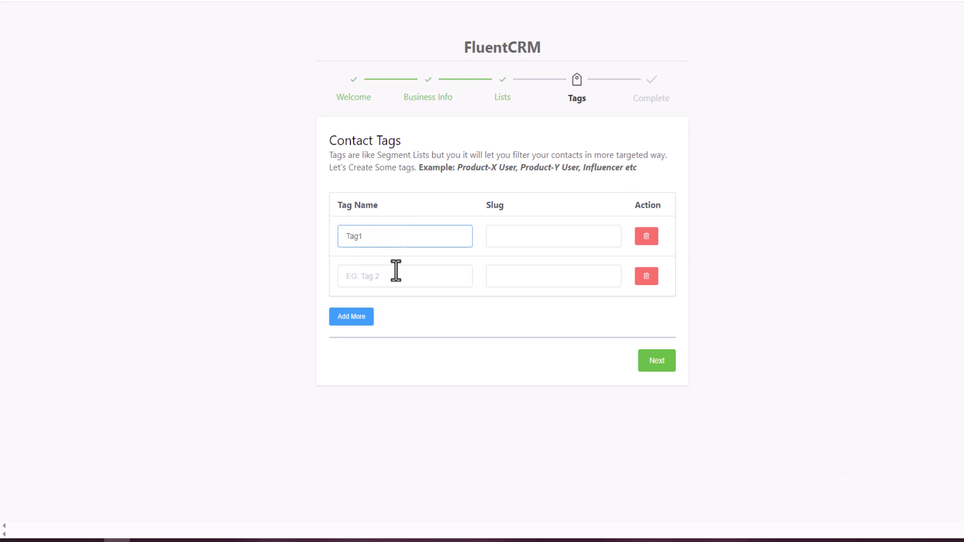
pyautogui.click(396, 271)
pyautogui.write('Tag2')
pyautogui.click(658, 361)
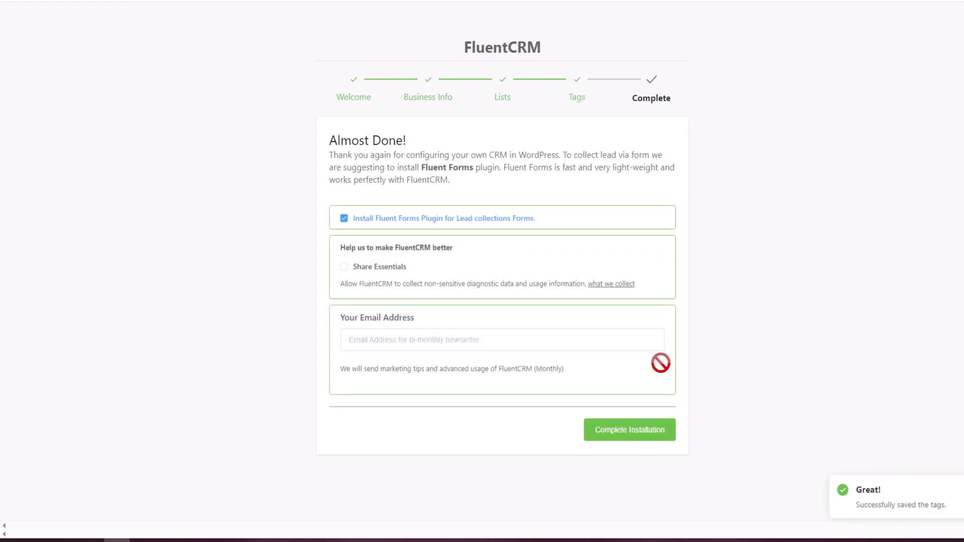
# Complete the FluentCRM installation with the Fluent Forms option disabled and go to the CRM dashboard
pyautogui.click(344, 218)
pyautogui.click(661, 431)
pyautogui.click(653, 268)
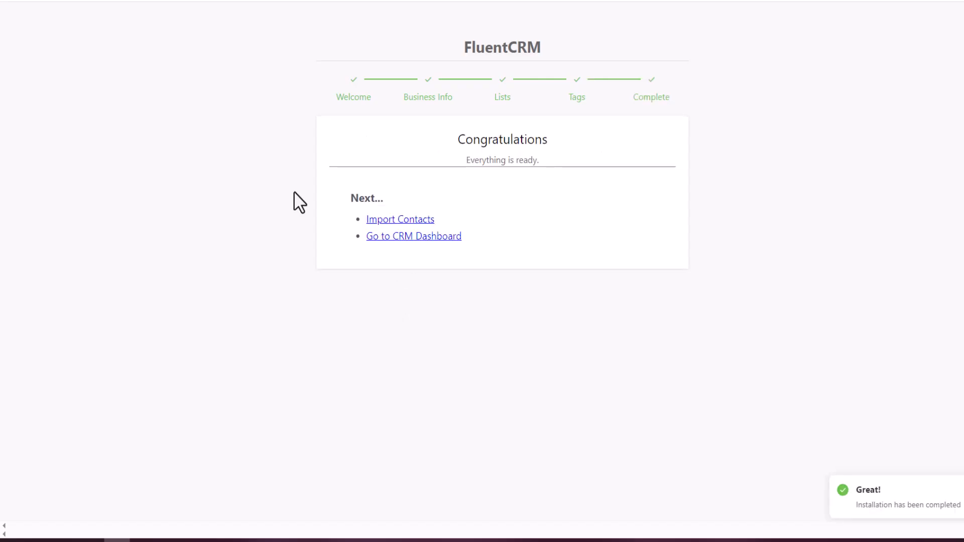
pyautogui.click(409, 237)
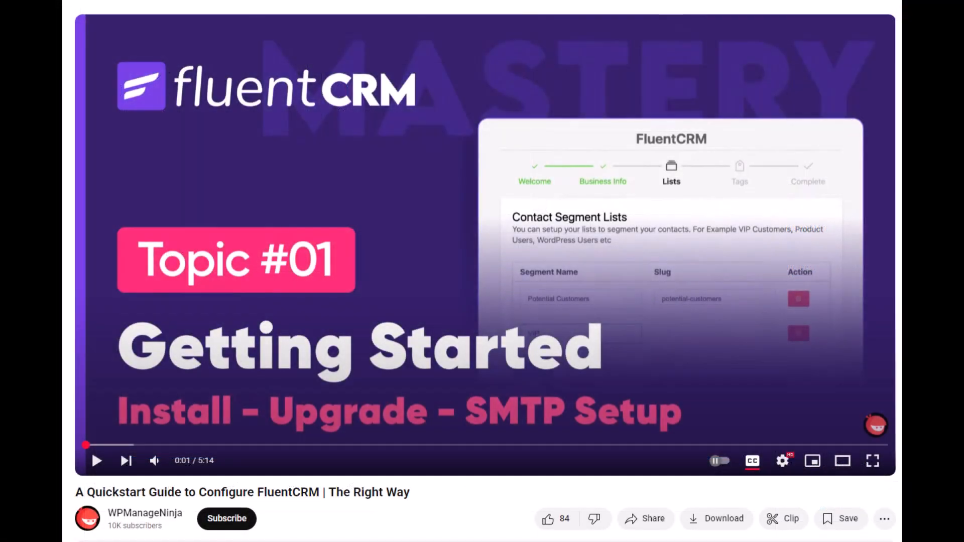
# Switch to YouTube and play the FluentCRM quickstart configuration video with captions turned off
pyautogui.click(752, 462)
pyautogui.click(96, 464)
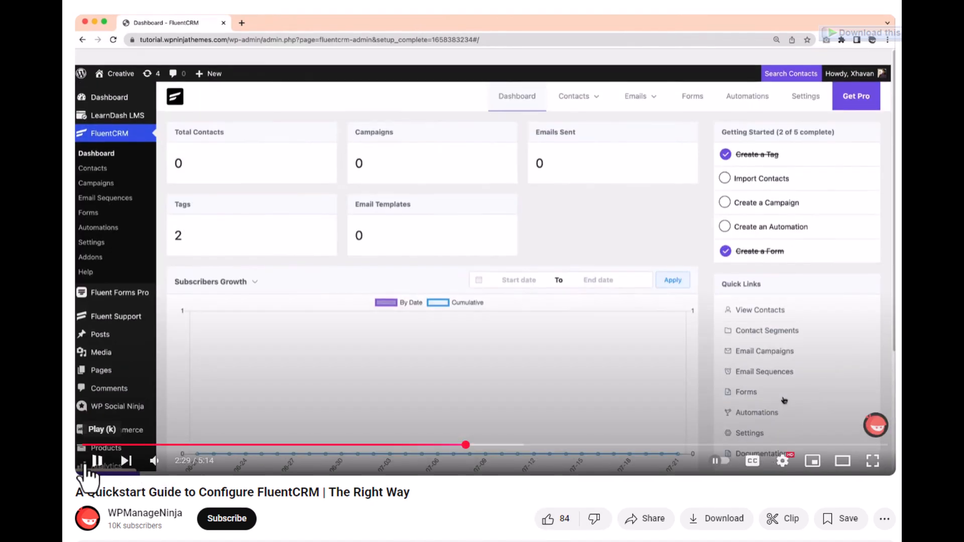
pyautogui.click(96, 461)
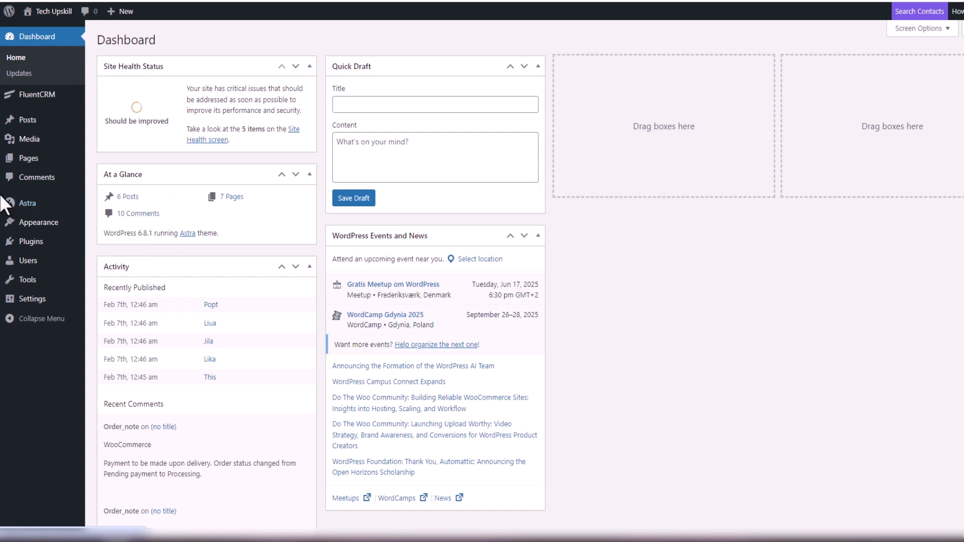
# Return to the WordPress dashboard and activate the installed FluentSMTP plugin
pyautogui.moveTo(17, 244)
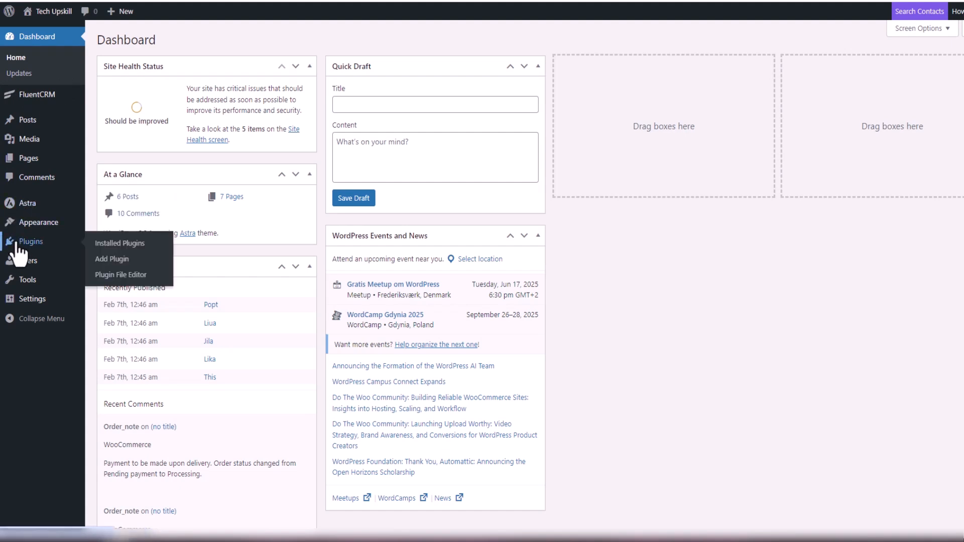
pyautogui.click(123, 244)
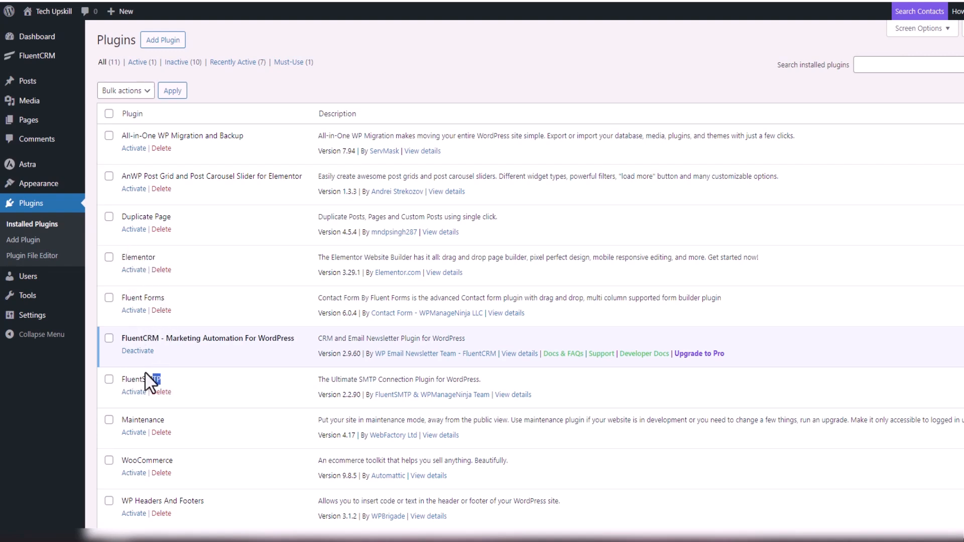
pyautogui.click(133, 393)
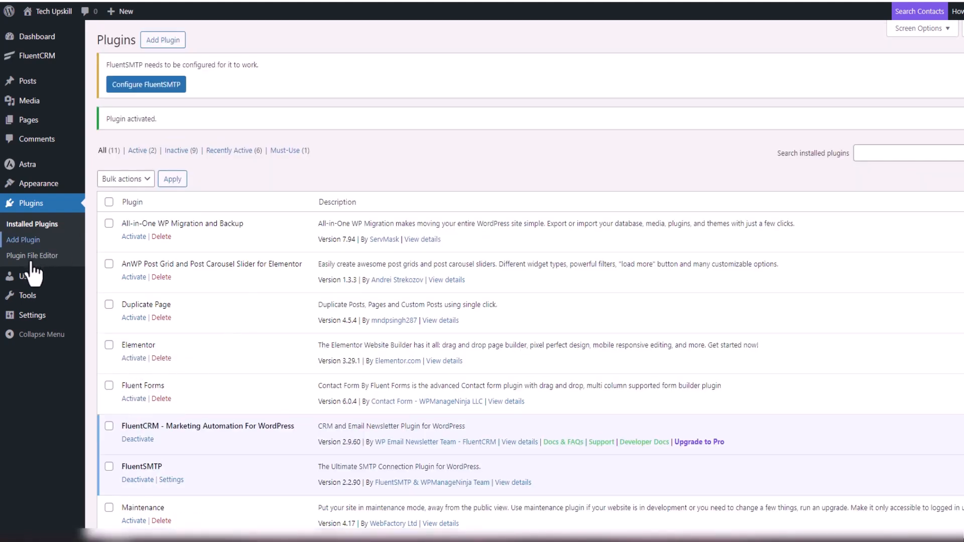
# Open the FluentSMTP settings and choose Other SMTP as the connection provider
pyautogui.moveTo(33, 323)
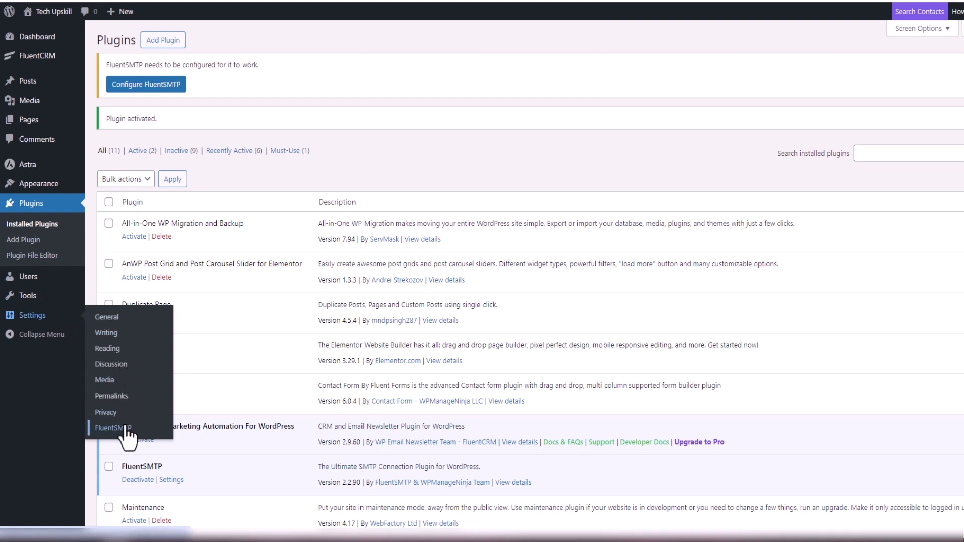
pyautogui.click(111, 428)
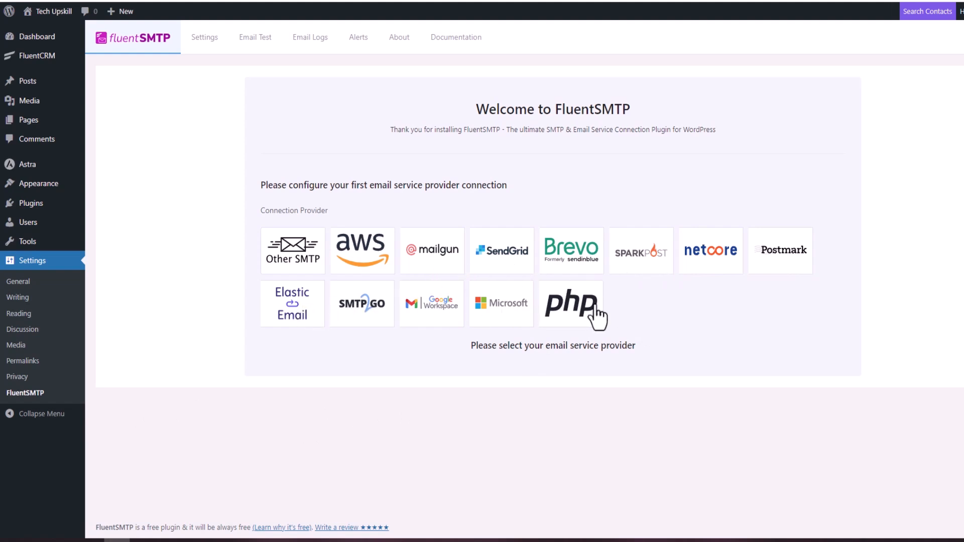
pyautogui.click(305, 257)
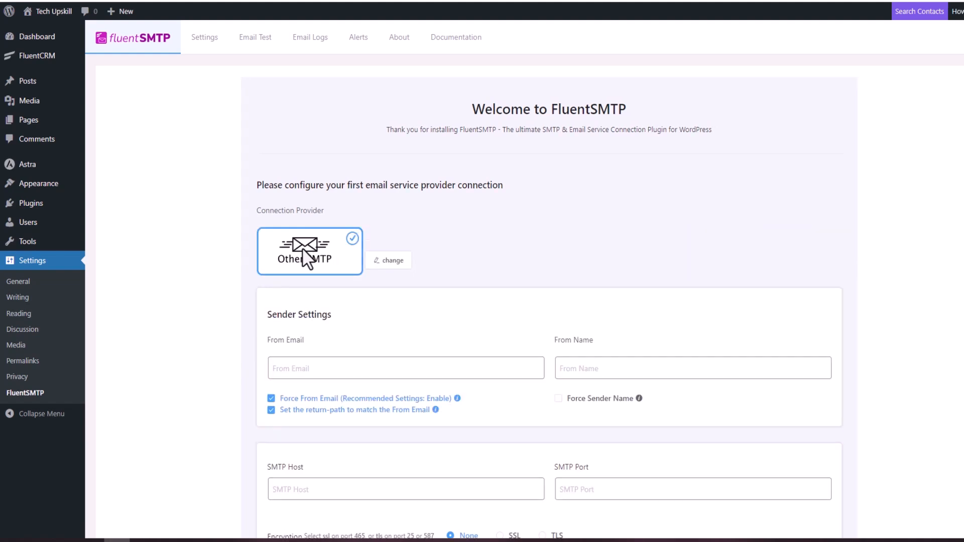
# Fill in the sender email, From Name Tech Upskill, SMTP host, port 465, SSL encryption and the SMTP username
pyautogui.scroll(-2, 242, 277)
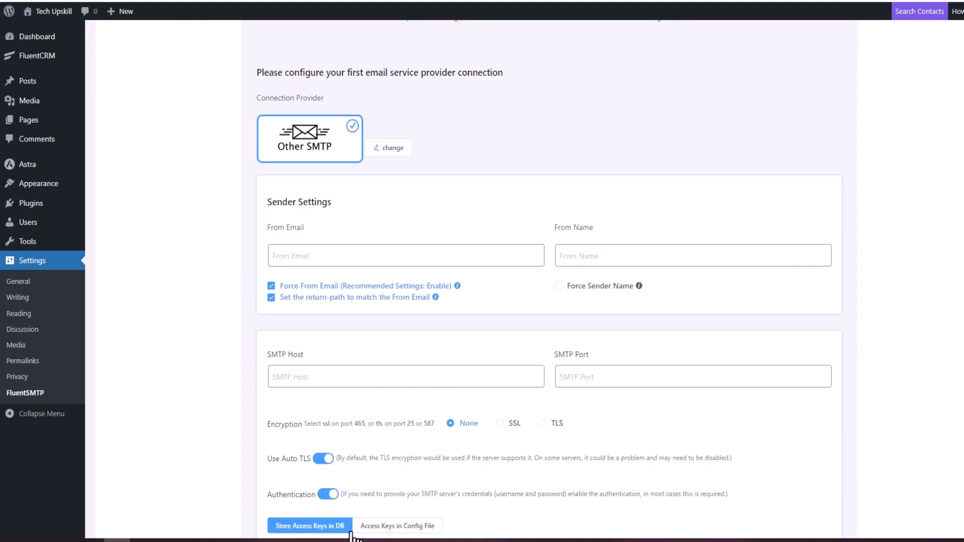
pyautogui.click(645, 260)
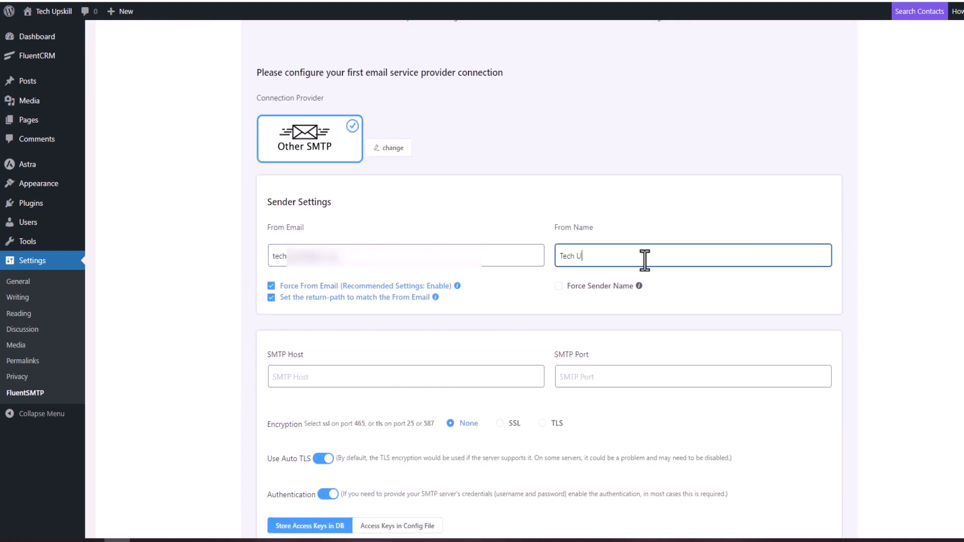
pyautogui.click(308, 377)
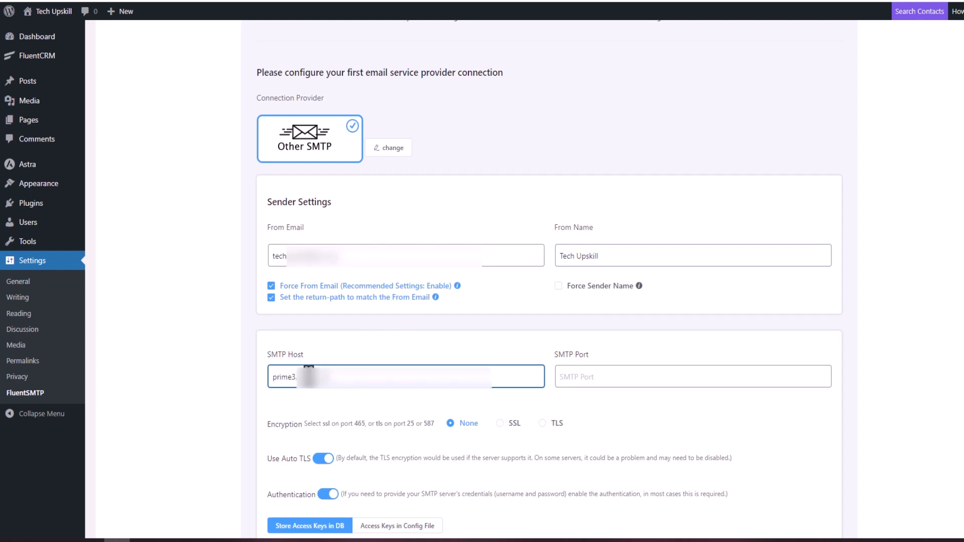
pyautogui.press('Tab')
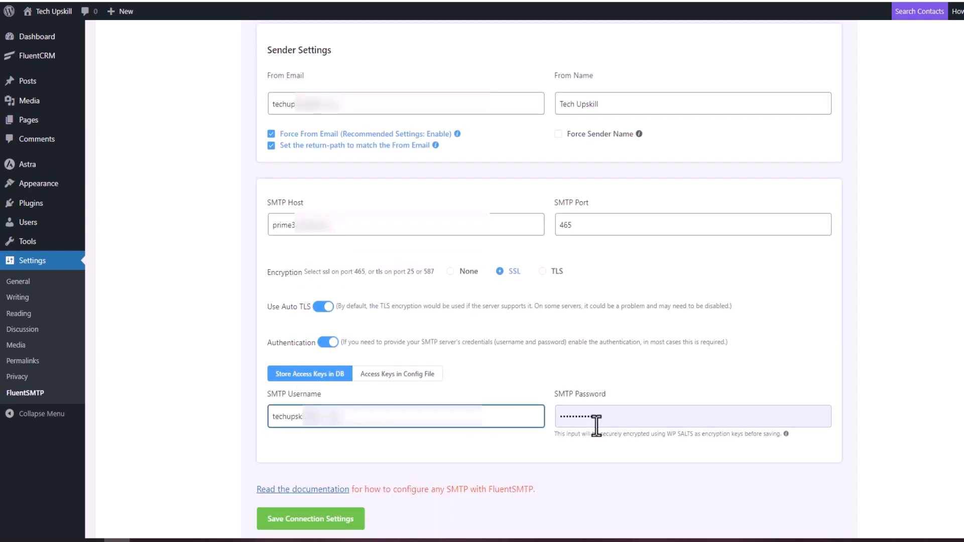
# Replace the prefilled SMTP password with the mail account's password and save the connection settings
pyautogui.doubleClick(596, 424)
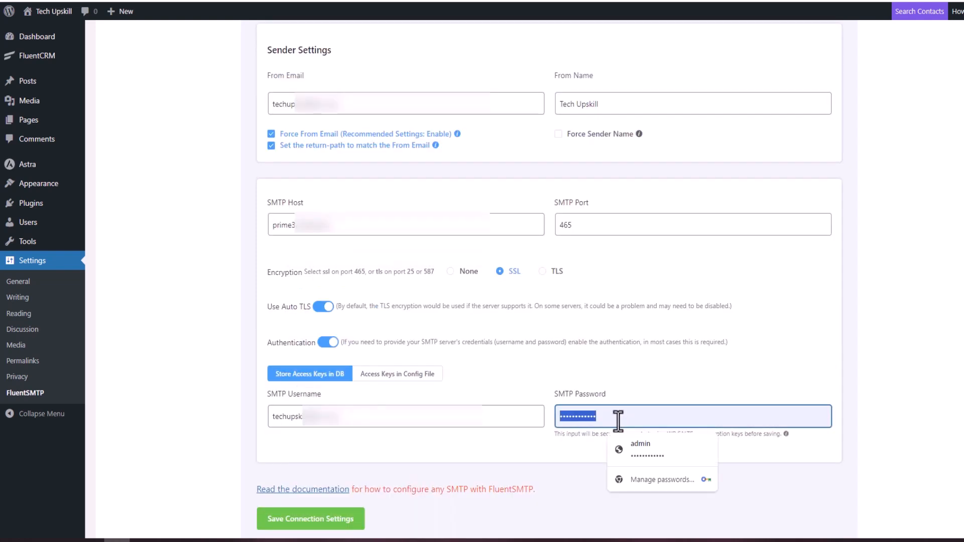
pyautogui.press('BackSpace')
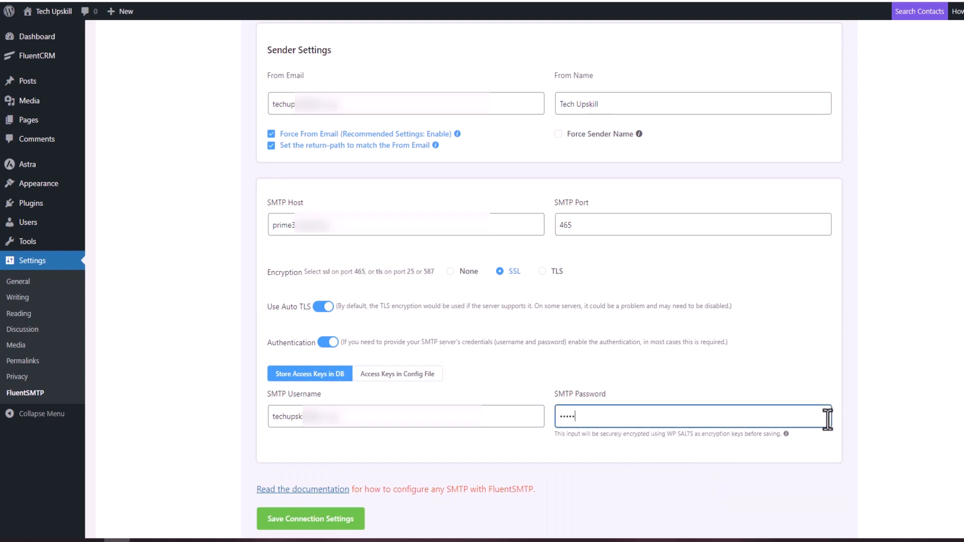
pyautogui.click(311, 519)
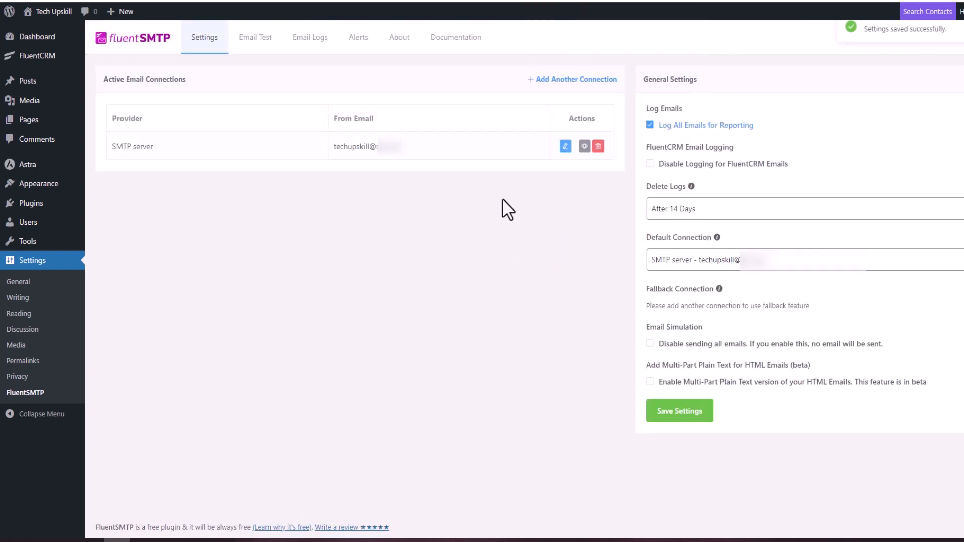
# Send an HTML test email from the configured sender address and open the received message in Gmail
pyautogui.click(251, 48)
pyautogui.click(234, 116)
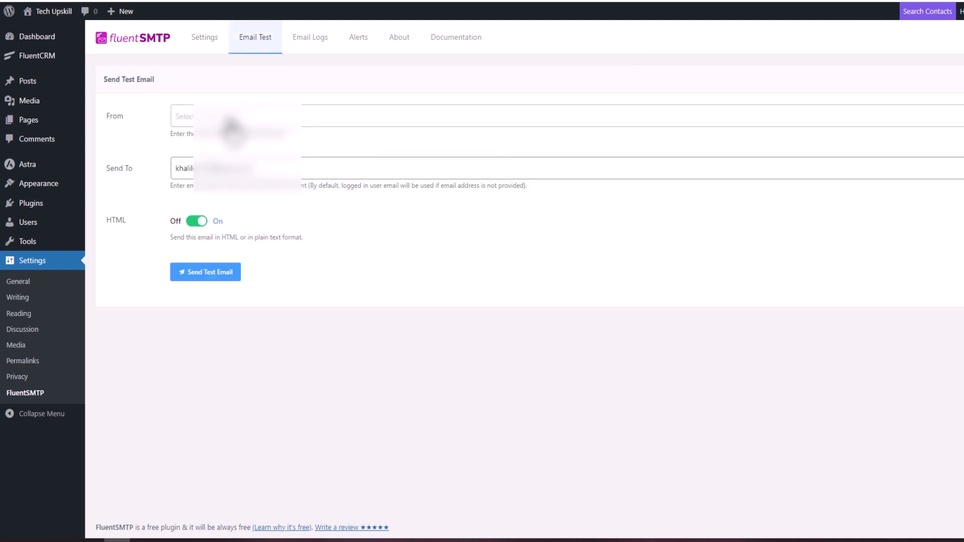
pyautogui.click(233, 147)
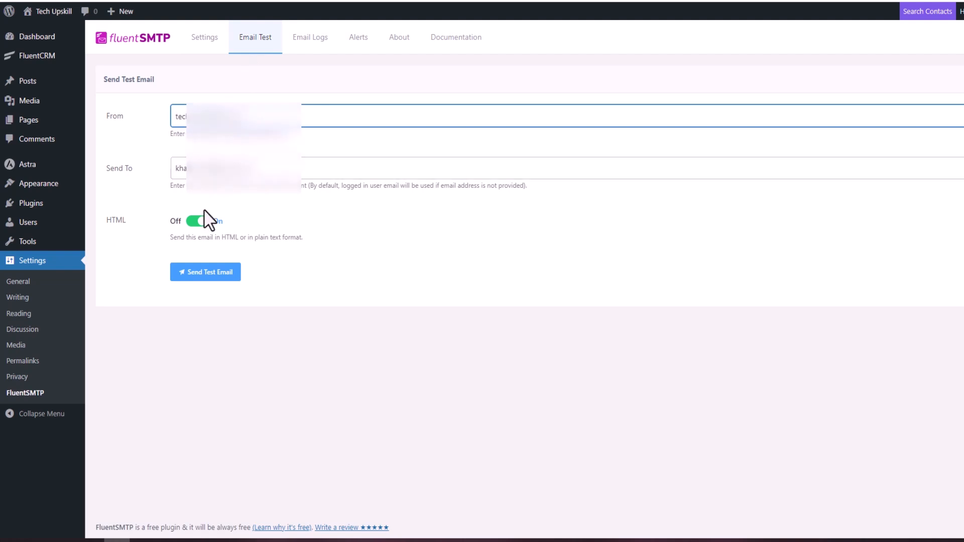
pyautogui.click(202, 273)
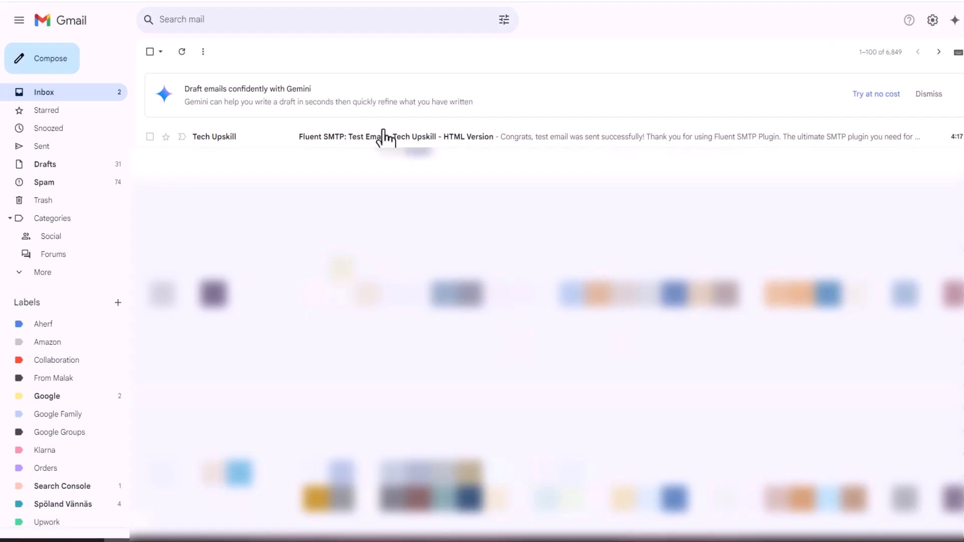
pyautogui.click(501, 139)
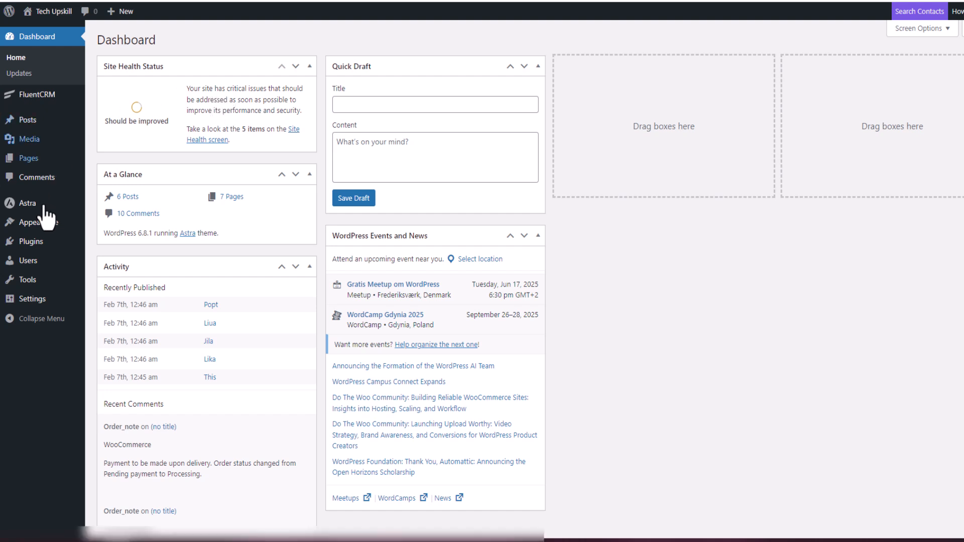
# Activate the Fluent Forms plugin from the installed plugins and open its Forms page
pyautogui.moveTo(43, 247)
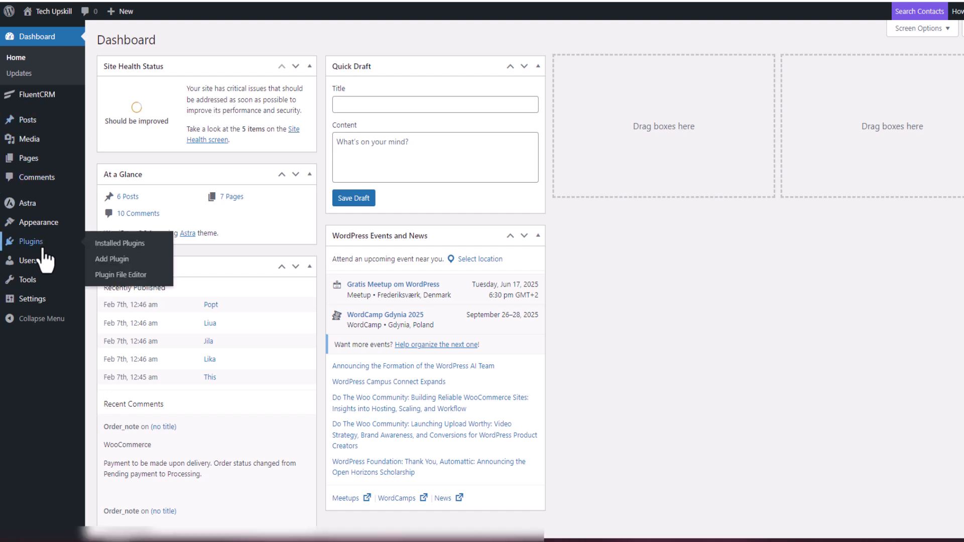
pyautogui.click(115, 245)
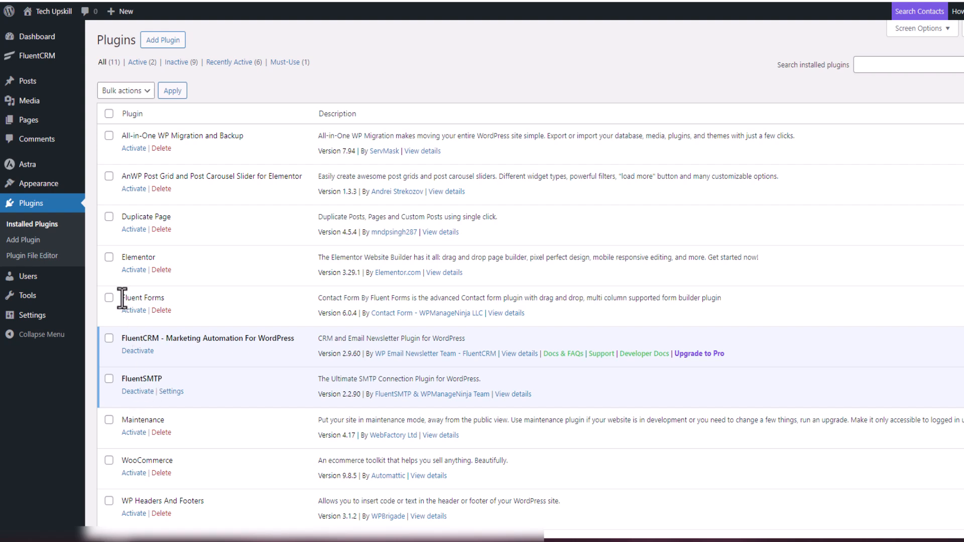
pyautogui.moveTo(122, 297); pyautogui.dragTo(166, 299)
pyautogui.click(134, 311)
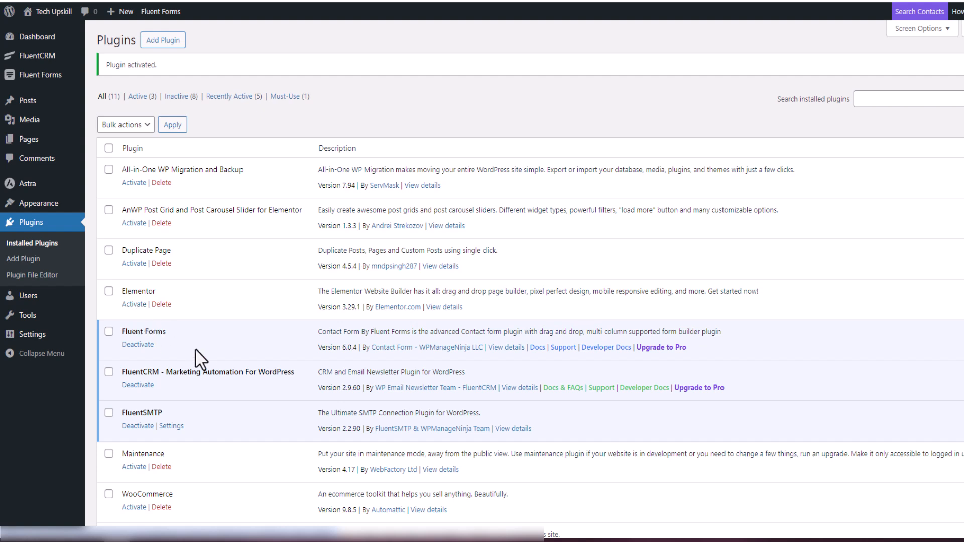
pyautogui.moveTo(42, 83)
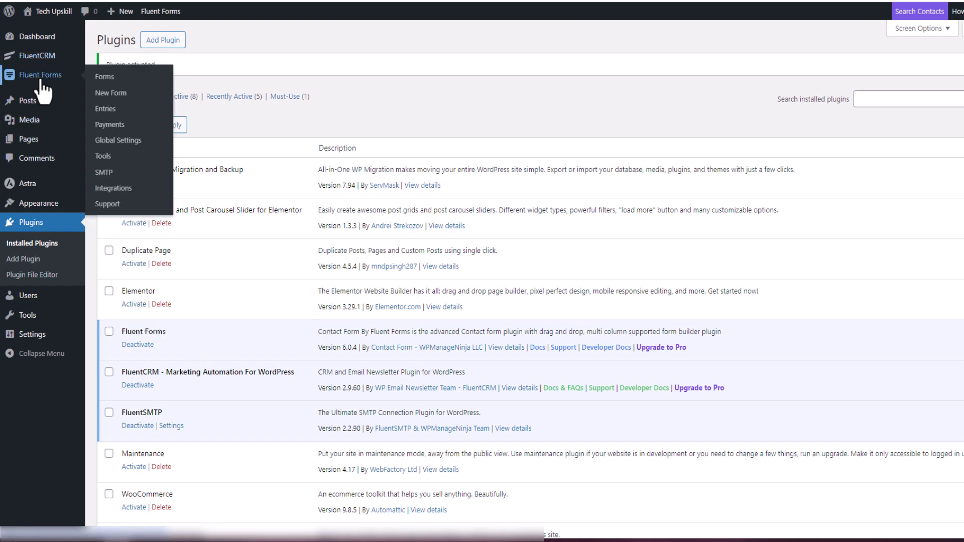
pyautogui.click(116, 79)
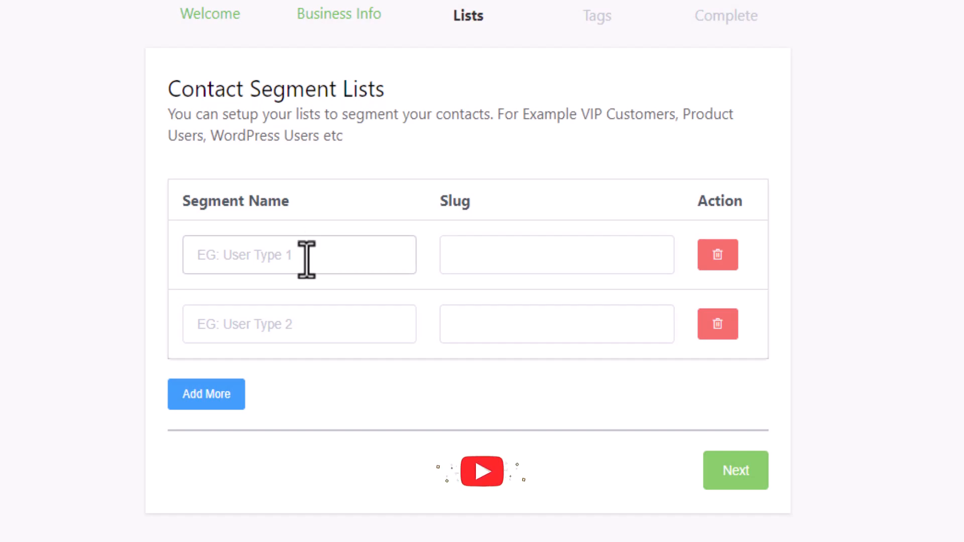
# Name the two contact segment lists Normal and VIP in the setup wizard
pyautogui.click(290, 258)
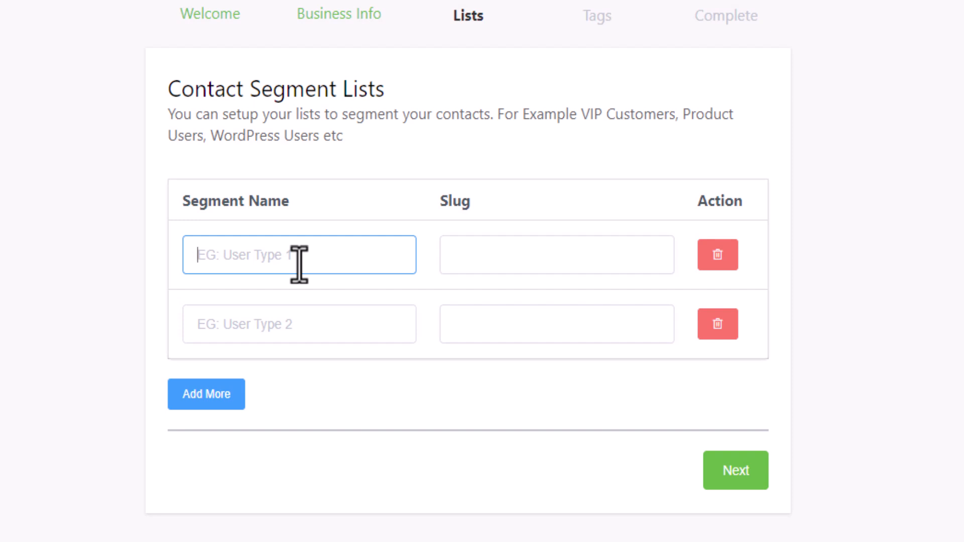
pyautogui.write('Normal')
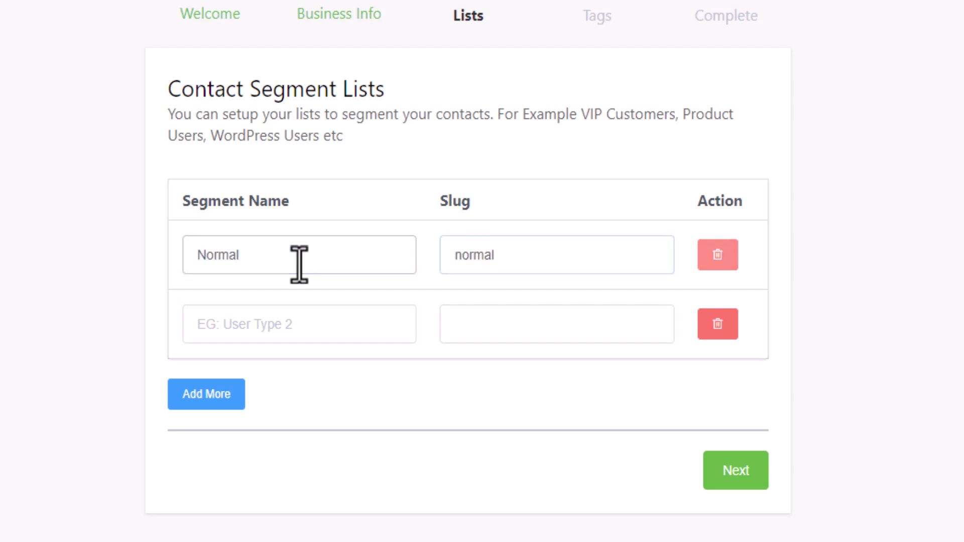
pyautogui.click(270, 327)
pyautogui.write('VIP')
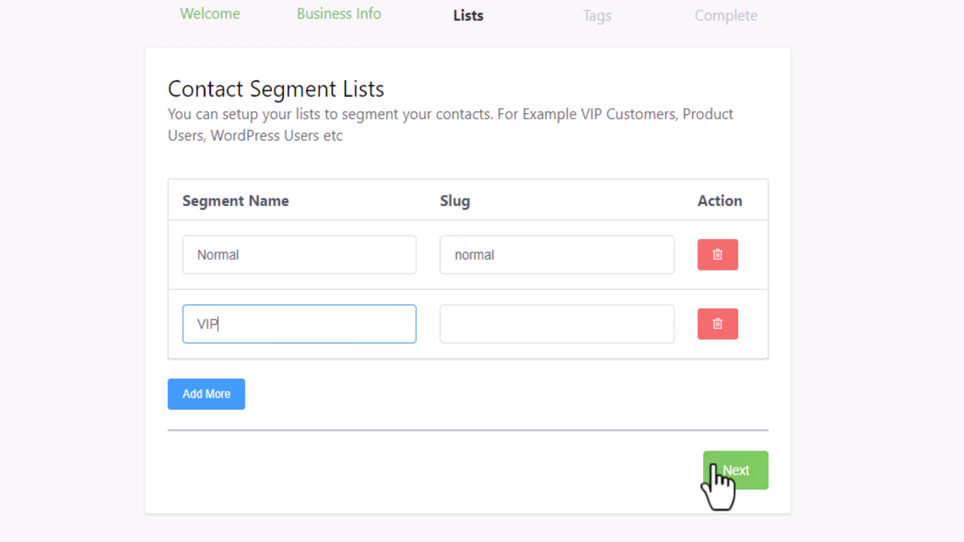